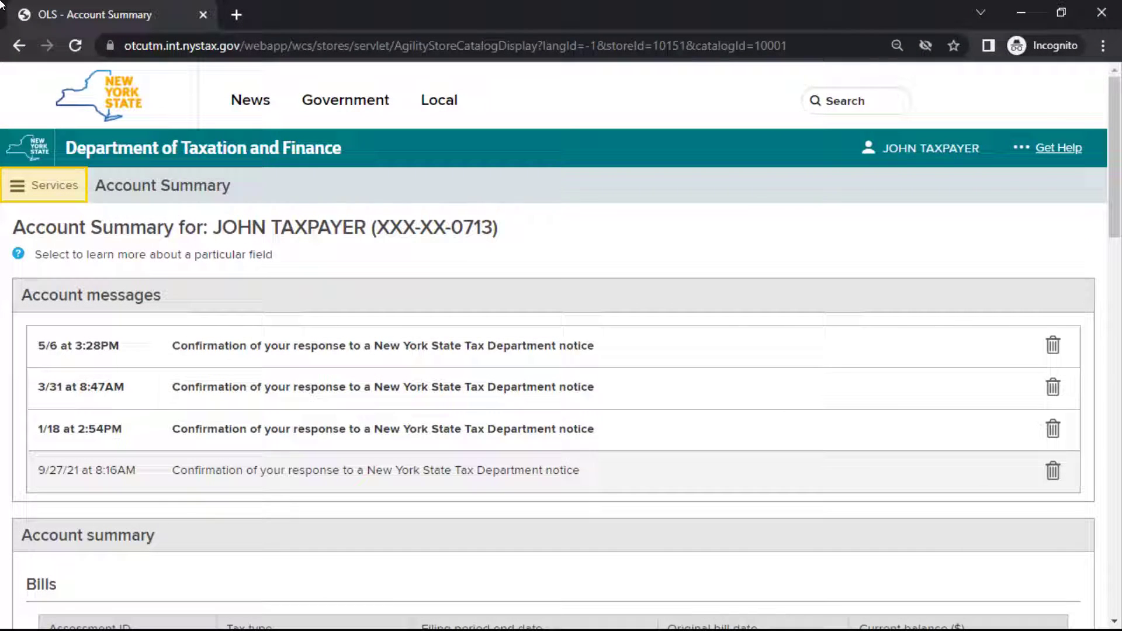
# Step: Launch 'Respond to department notice' from the Services panel, opening the notices page in a new tab
pyautogui.click(16, 186)
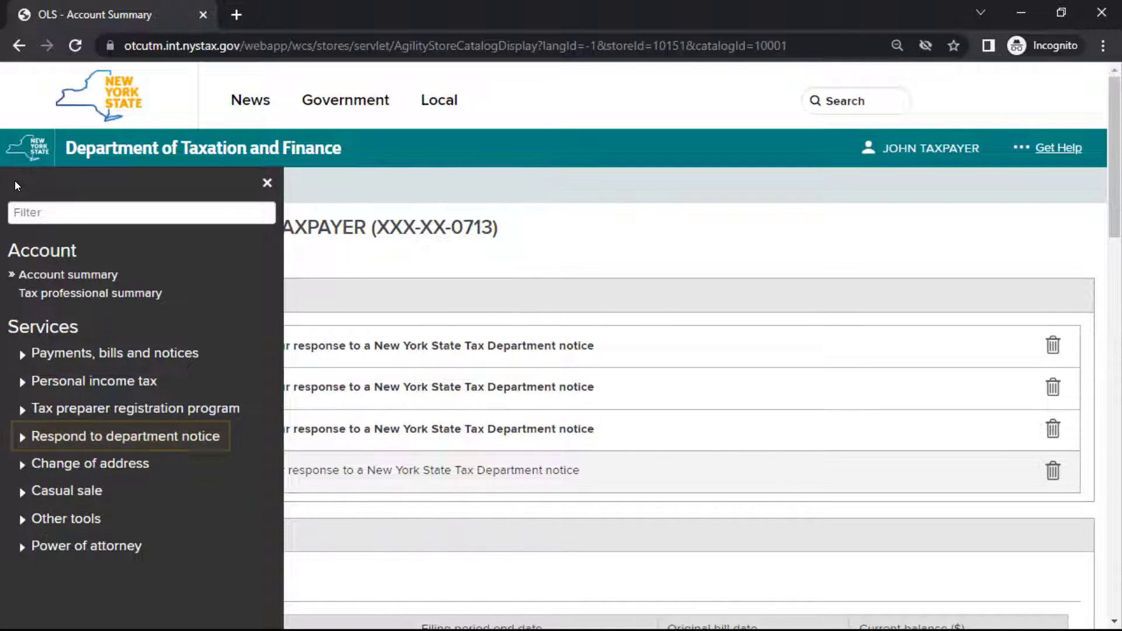
pyautogui.click(22, 437)
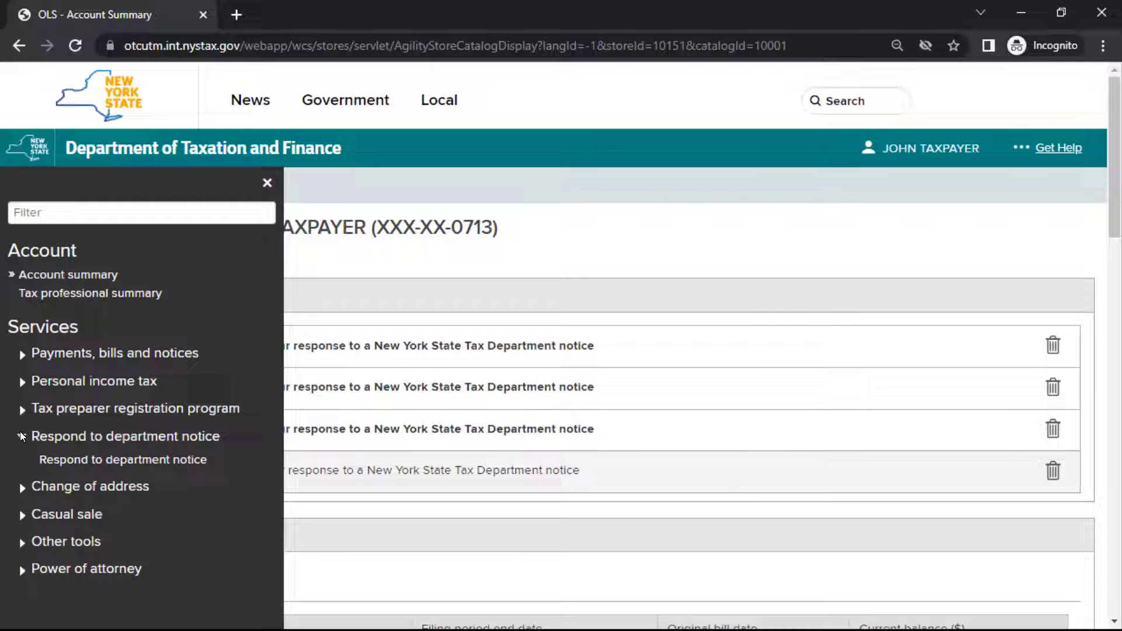
pyautogui.click(58, 458)
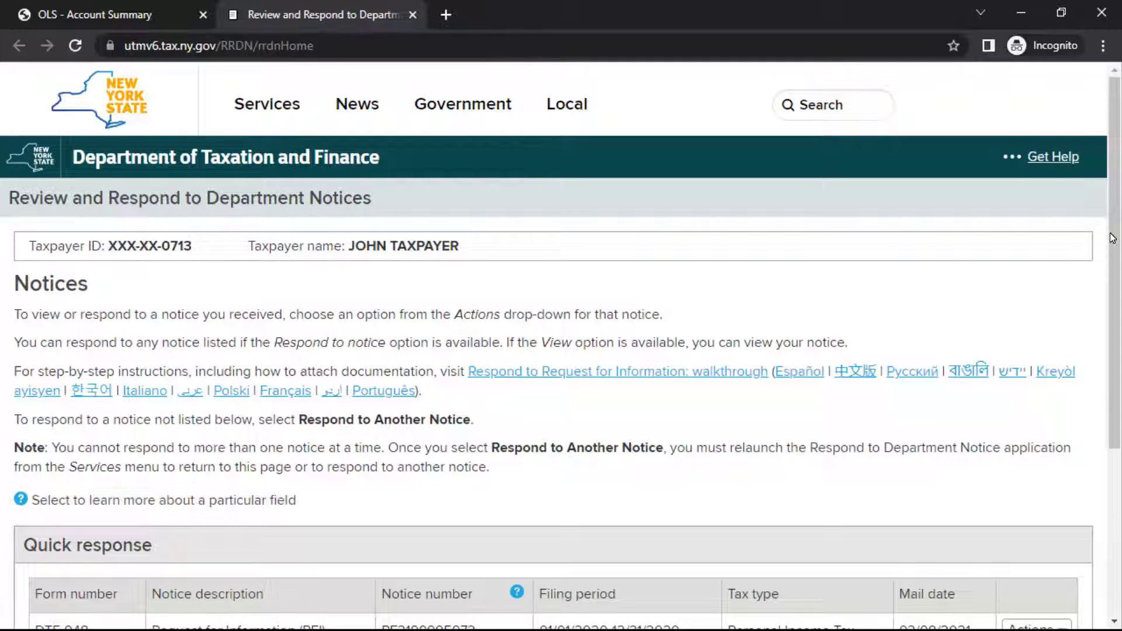
pyautogui.moveTo(1118, 198); pyautogui.dragTo(1120, 316)
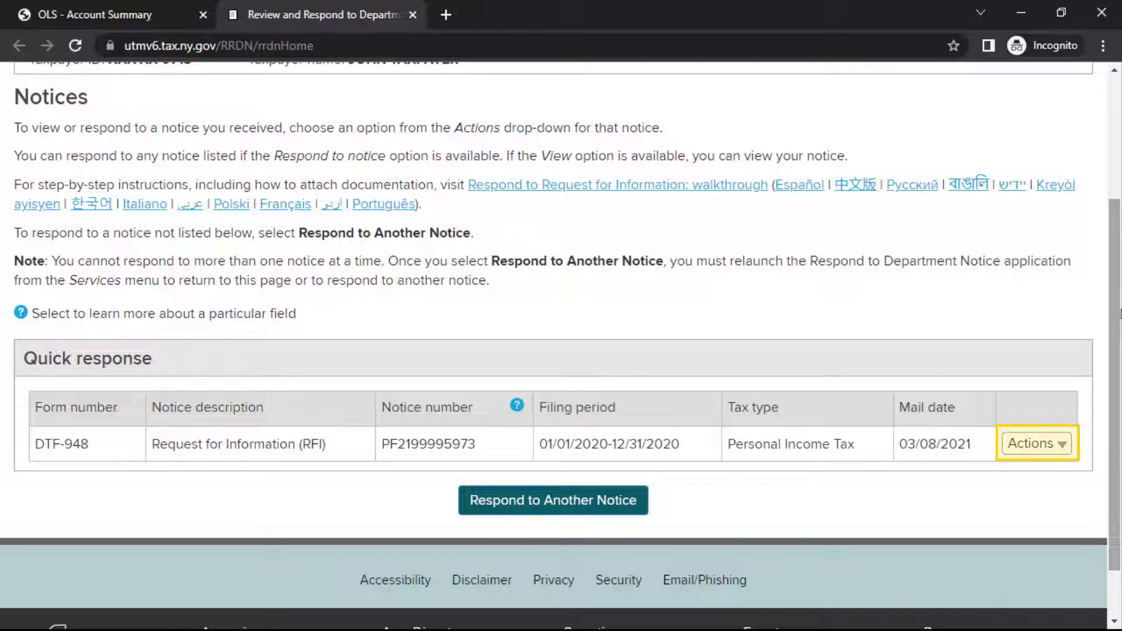
pyautogui.click(1062, 445)
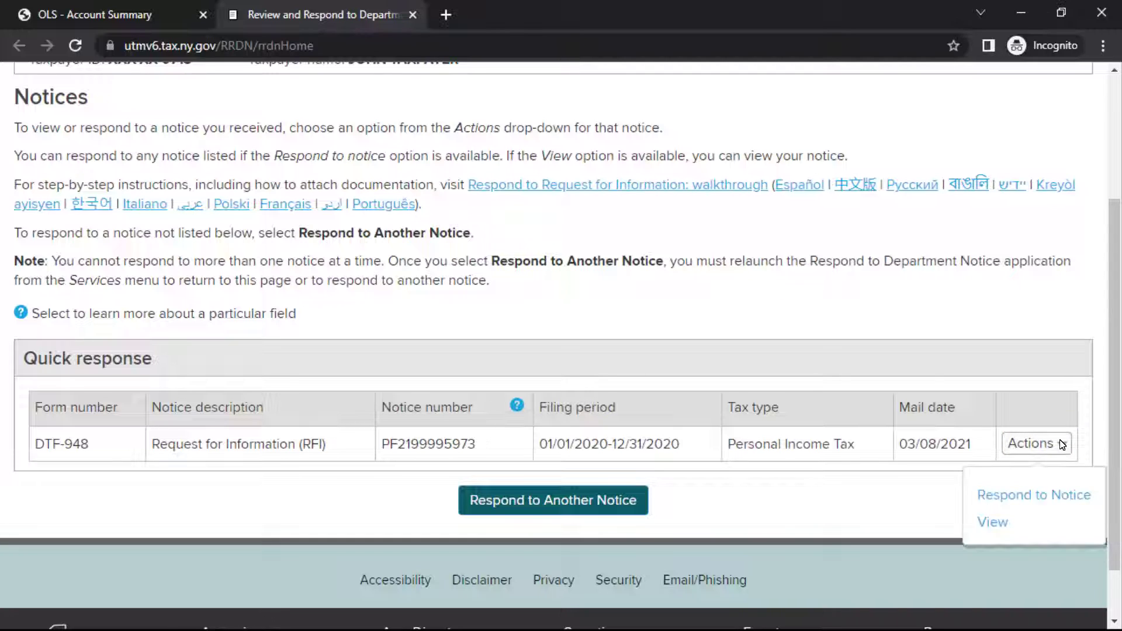
pyautogui.click(993, 522)
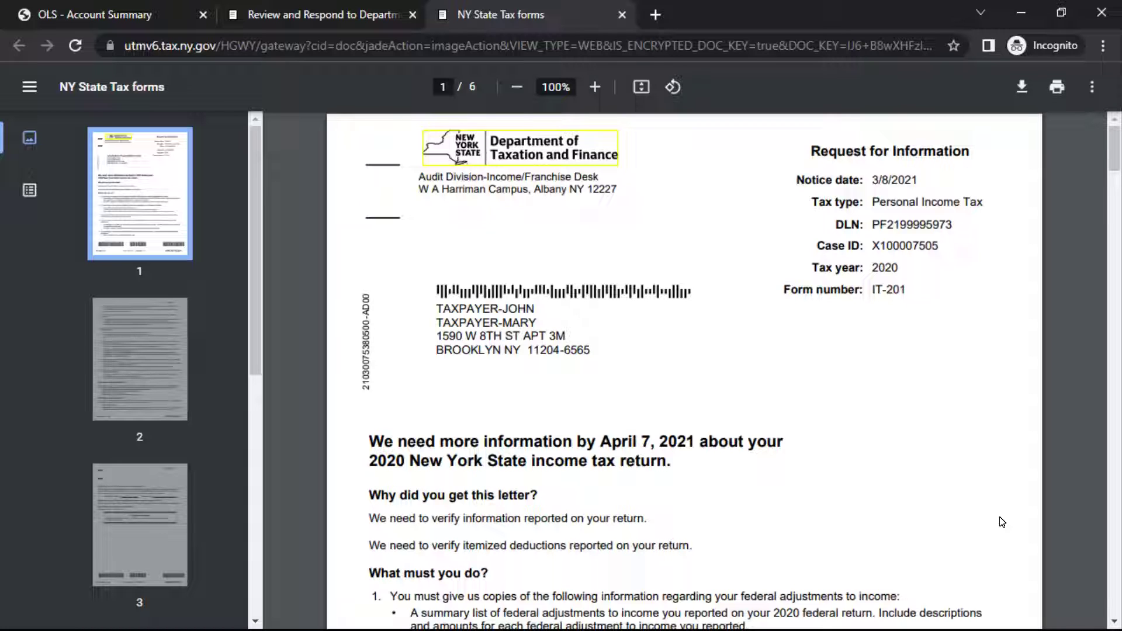
pyautogui.click(622, 14)
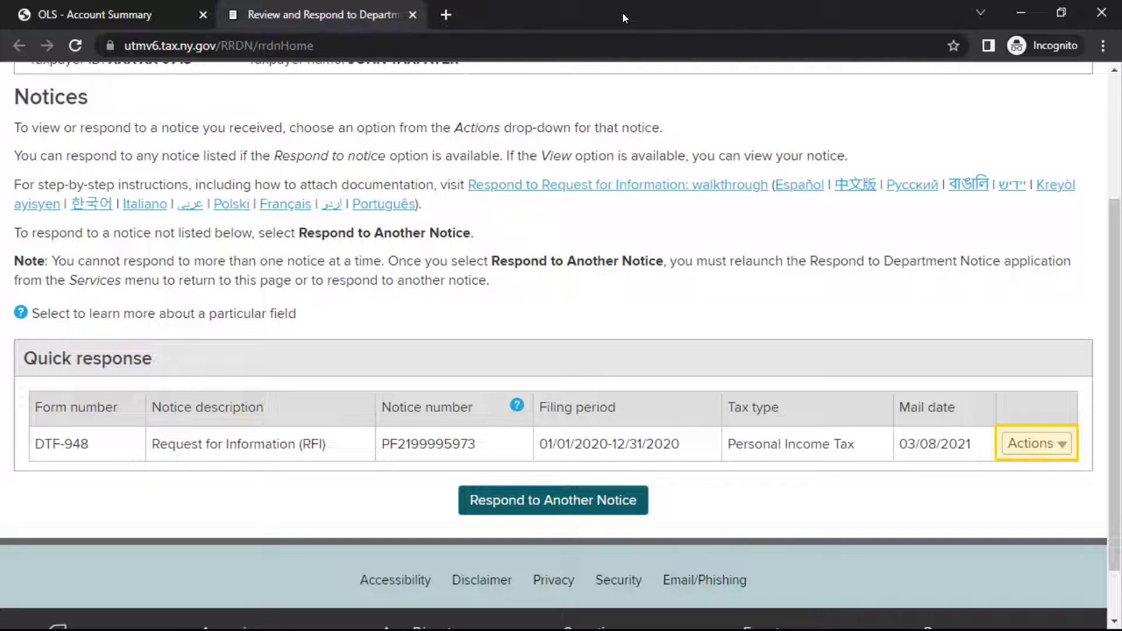
pyautogui.click(1063, 444)
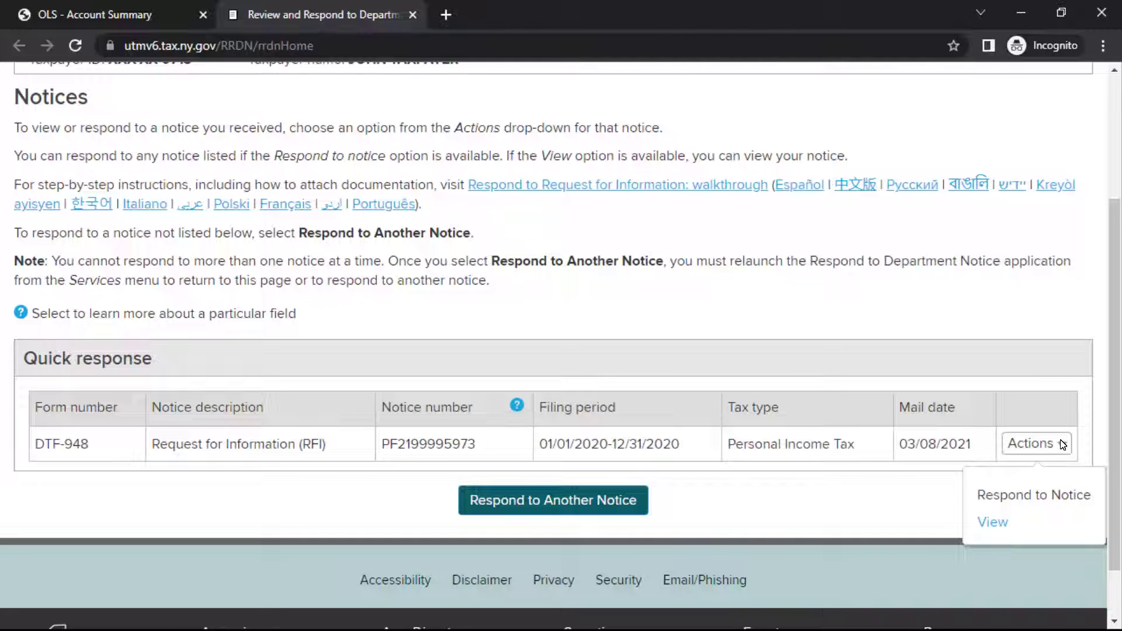
pyautogui.click(973, 496)
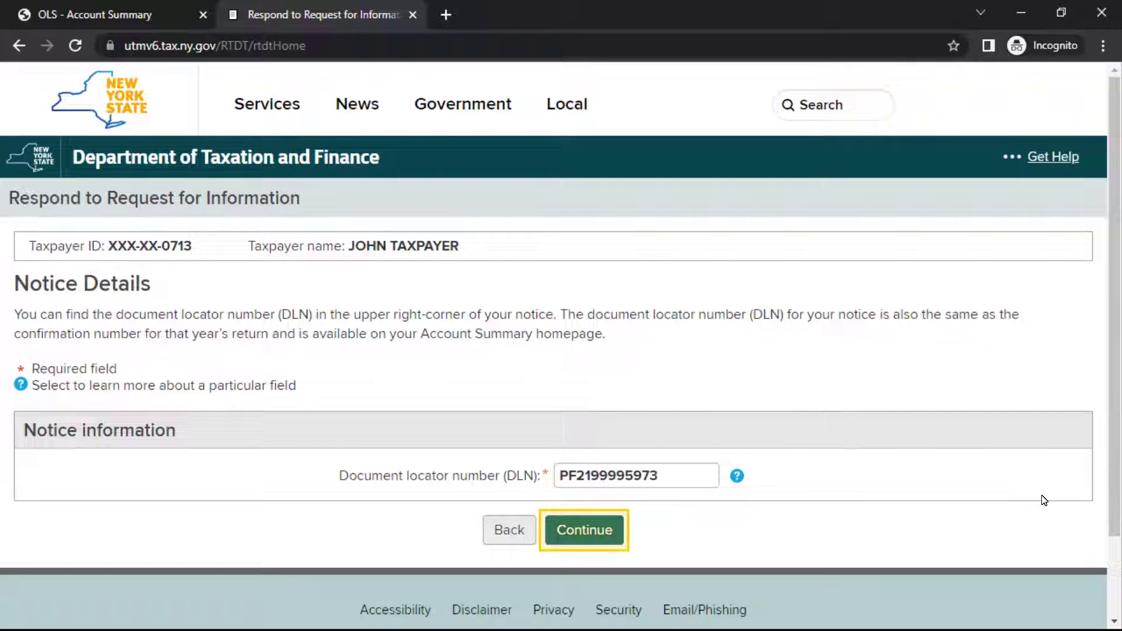
pyautogui.click(587, 529)
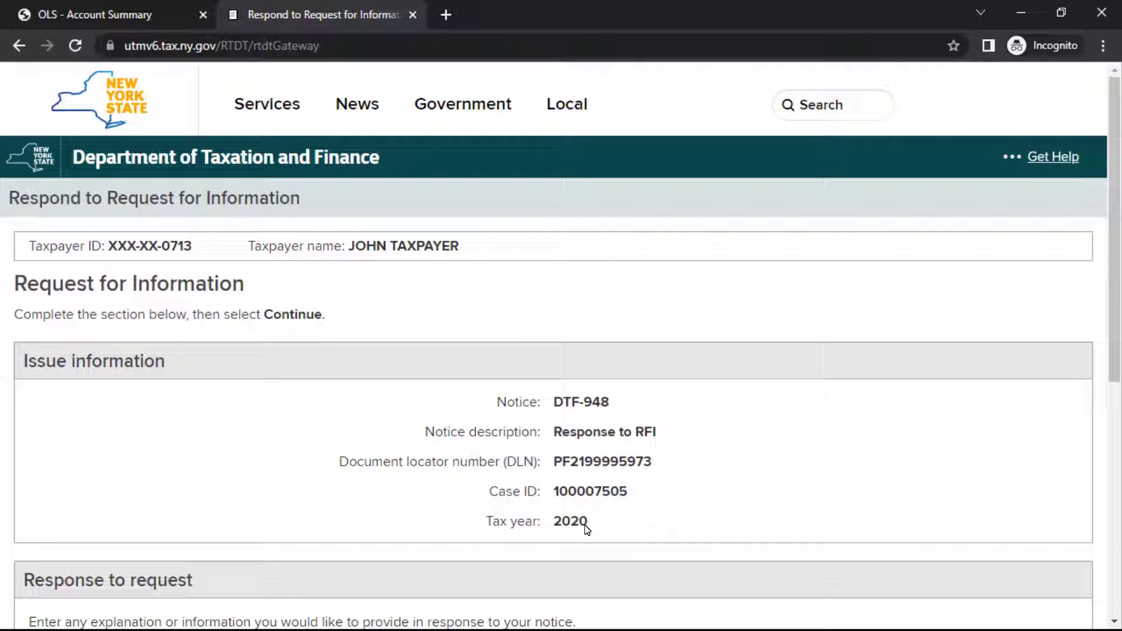
pyautogui.moveTo(1116, 258); pyautogui.dragTo(1120, 437)
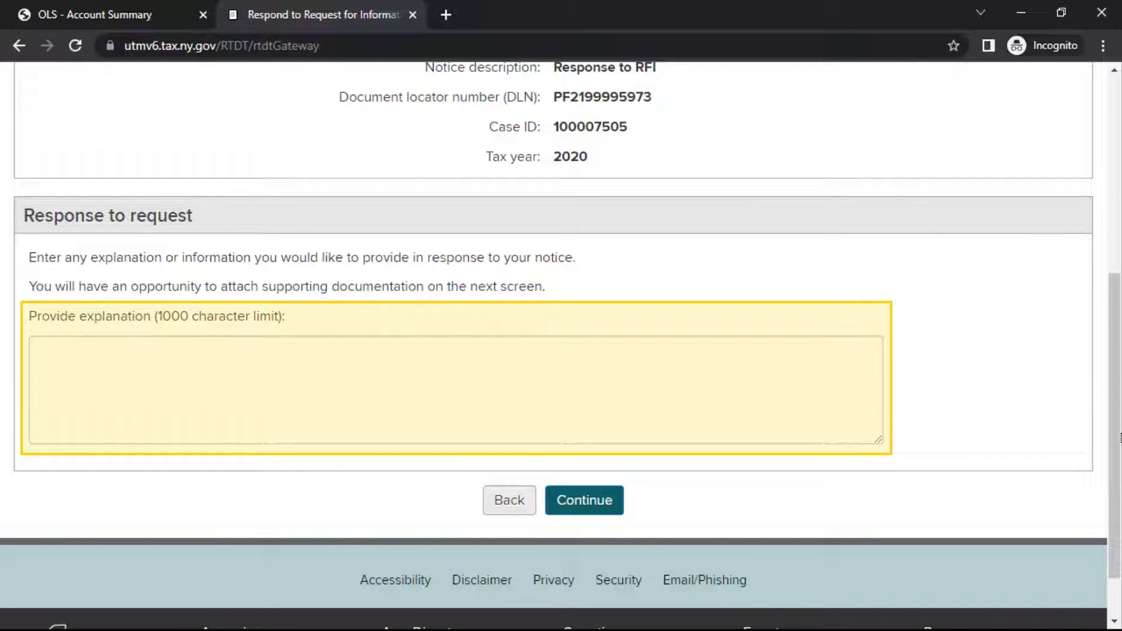
pyautogui.click(848, 421)
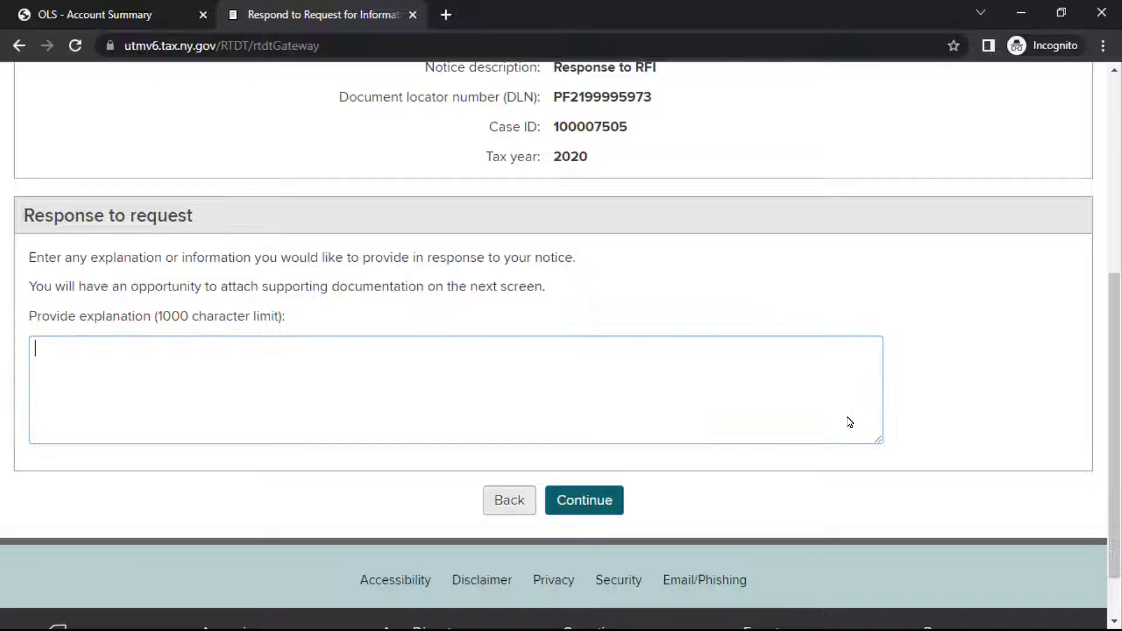
pyautogui.write('As requeste')
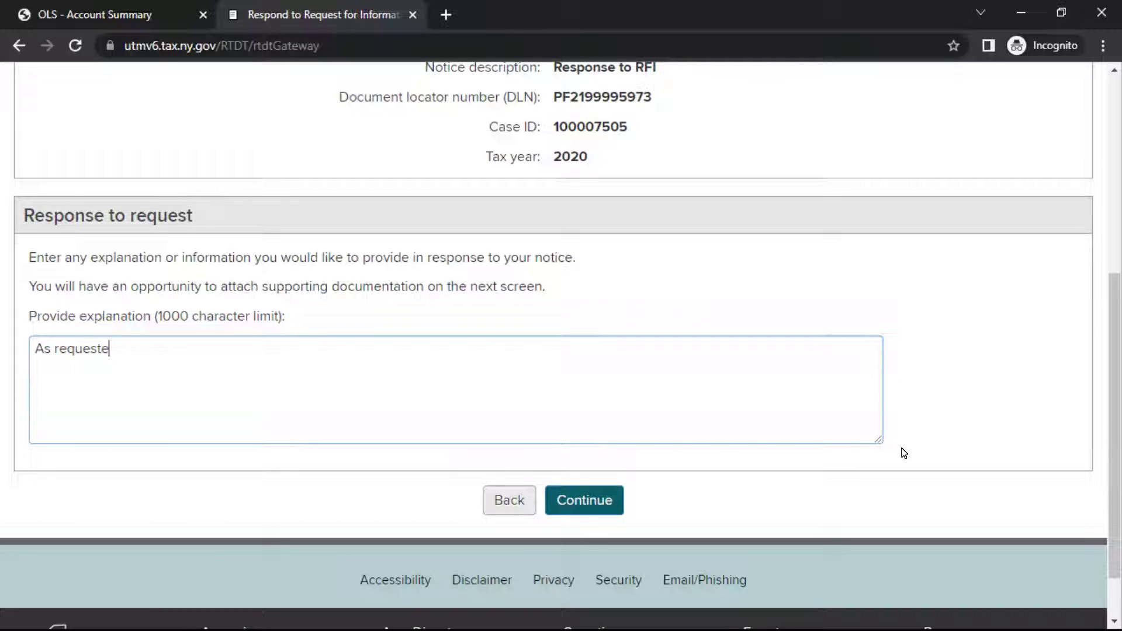
pyautogui.write('d, please find attac')
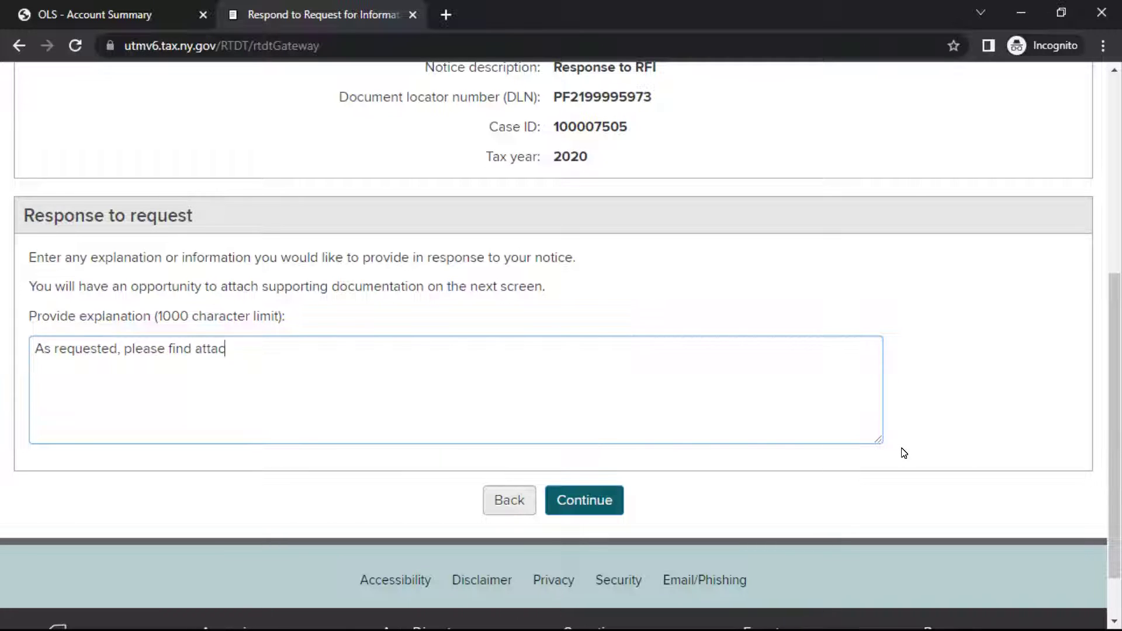
pyautogui.write('hed a copy of my W2.')
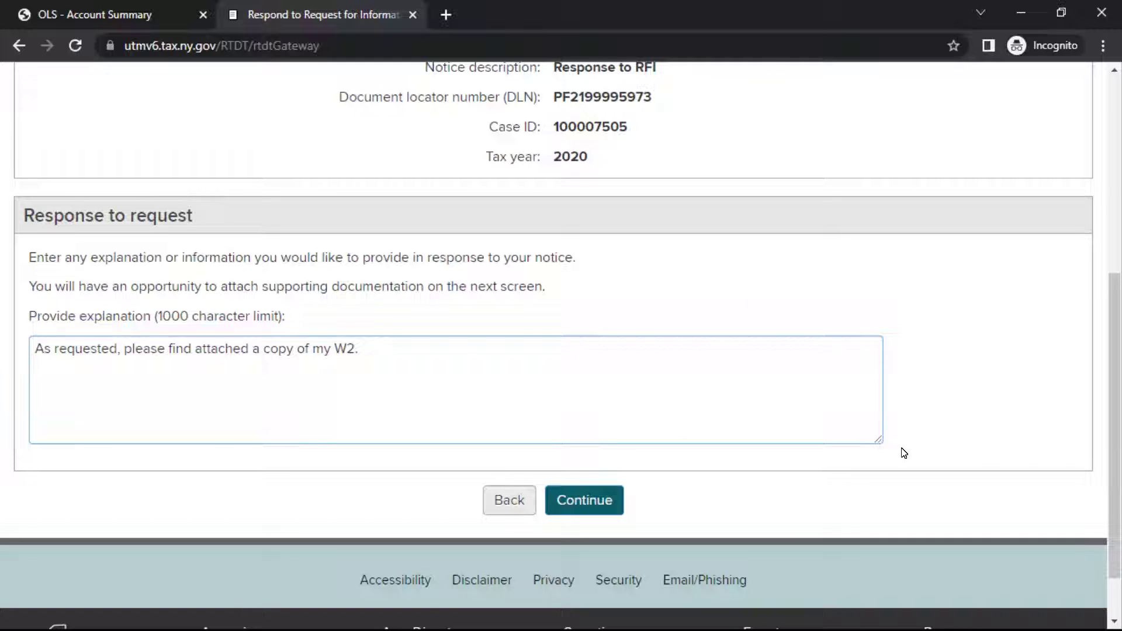
pyautogui.press('Tab')
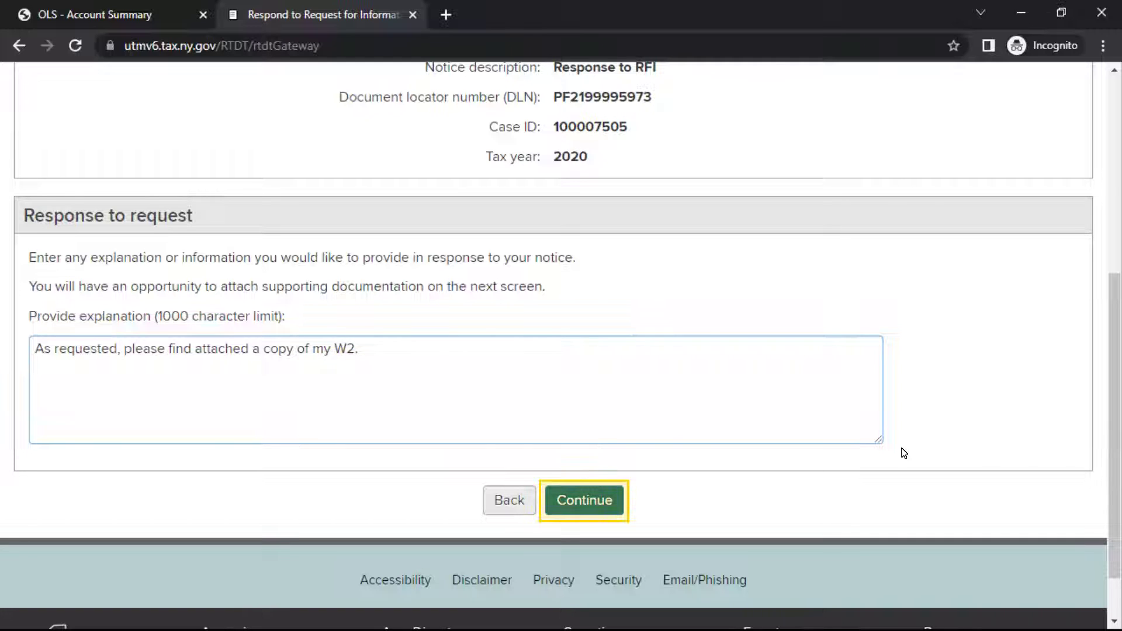
# Step: Attach 'W-2 of John Taxpayer.pdf' from the desktop with document type Requested Documents
pyautogui.click(582, 498)
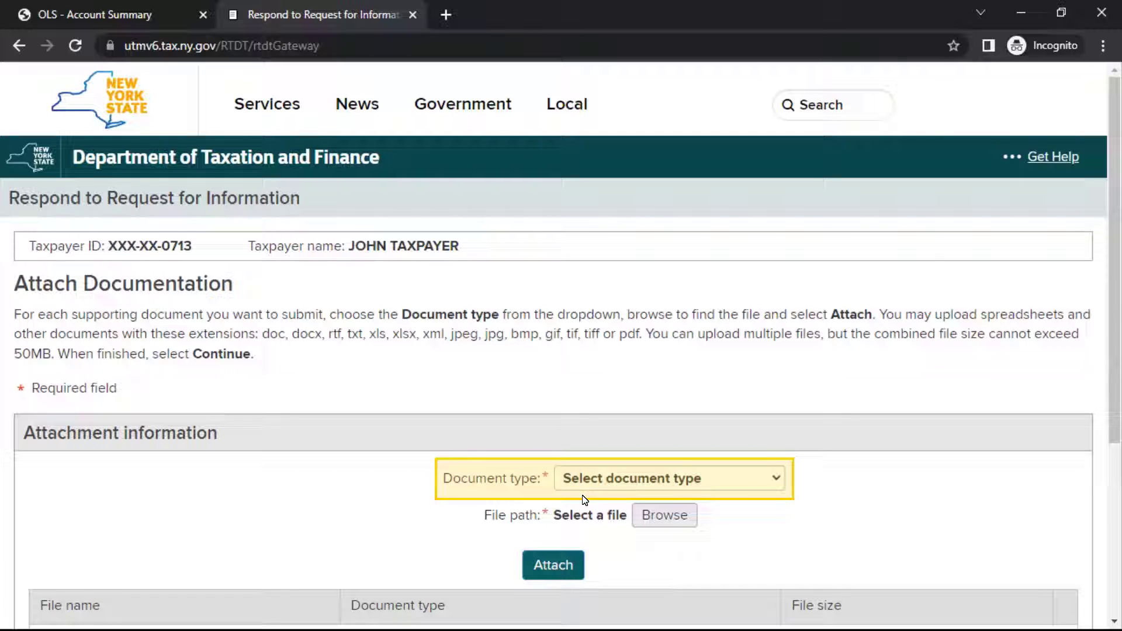
pyautogui.click(584, 484)
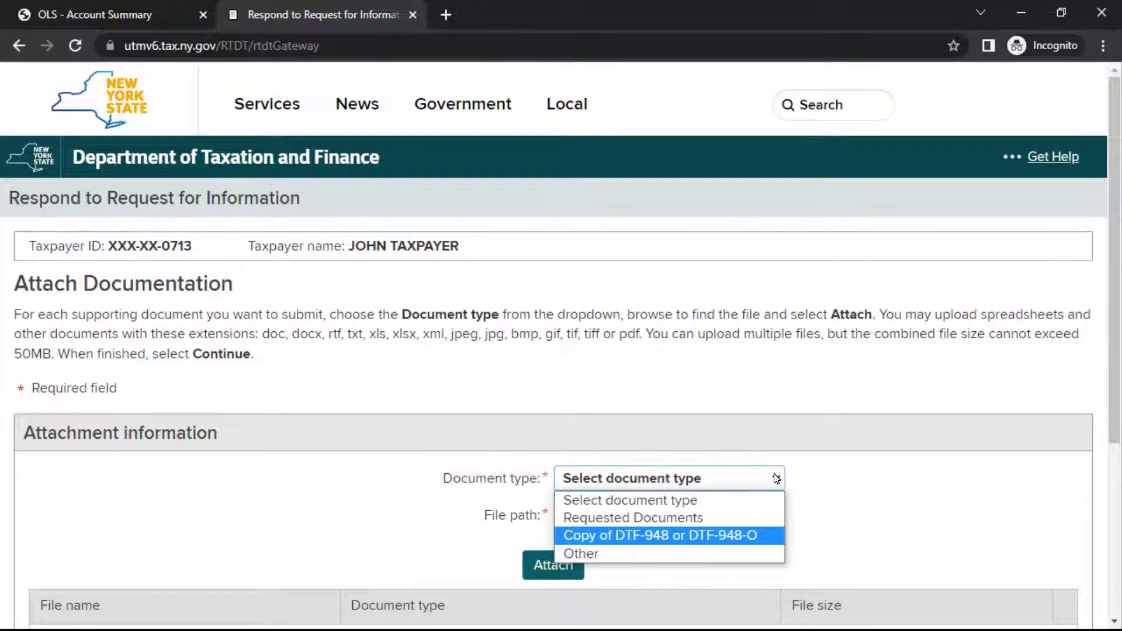
pyautogui.click(758, 517)
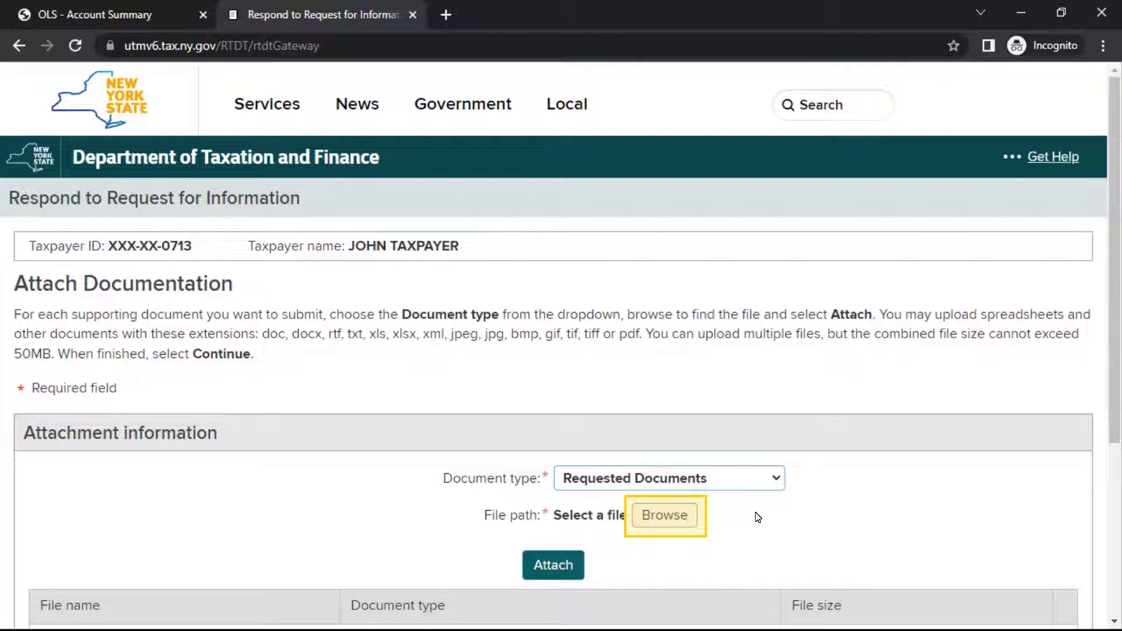
pyautogui.click(689, 515)
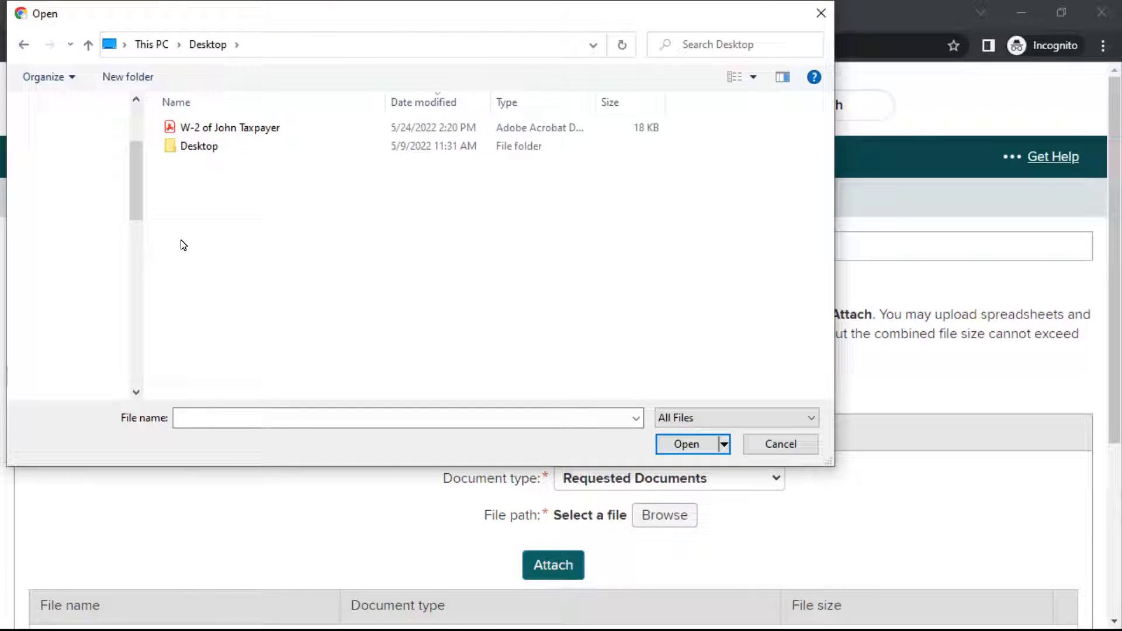
pyautogui.click(170, 126)
pyautogui.click(687, 445)
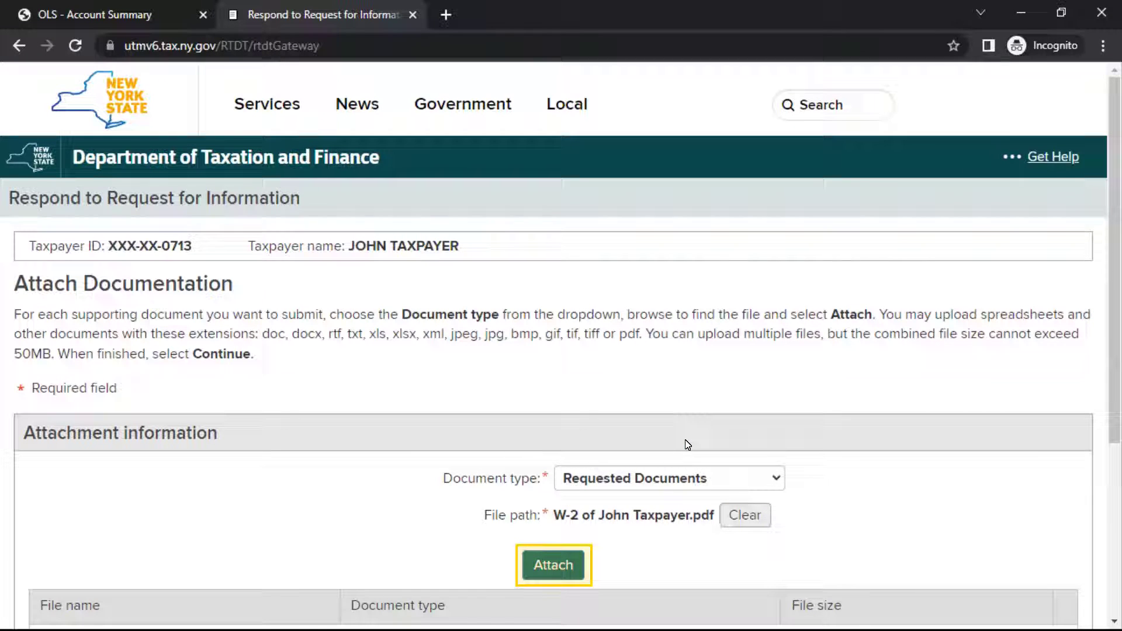
pyautogui.click(552, 562)
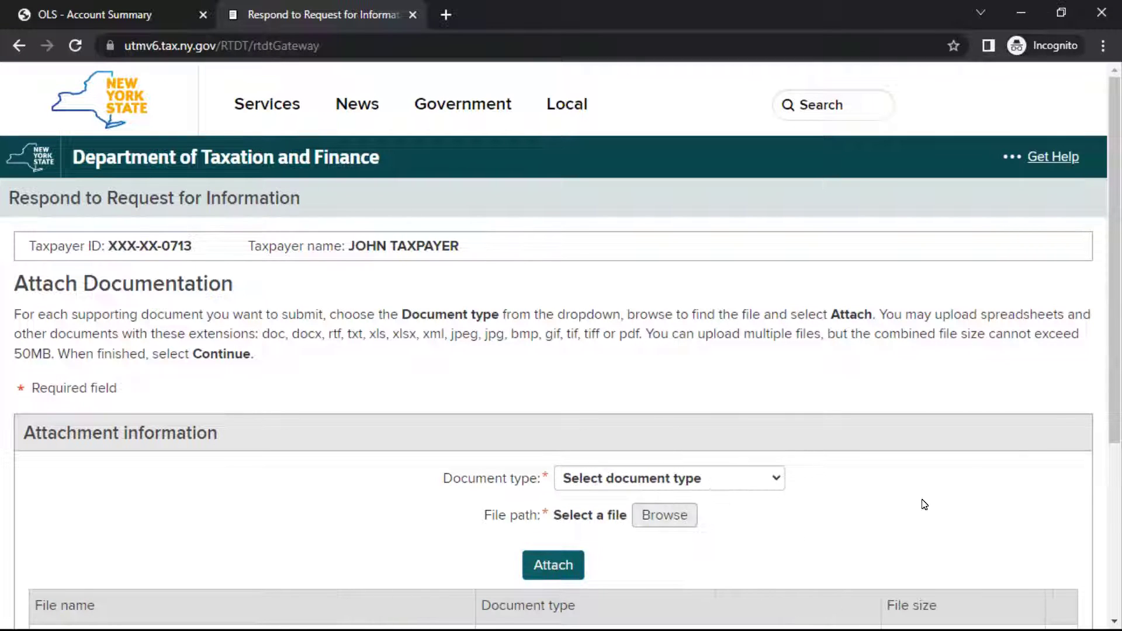
pyautogui.moveTo(1116, 218); pyautogui.dragTo(1121, 332)
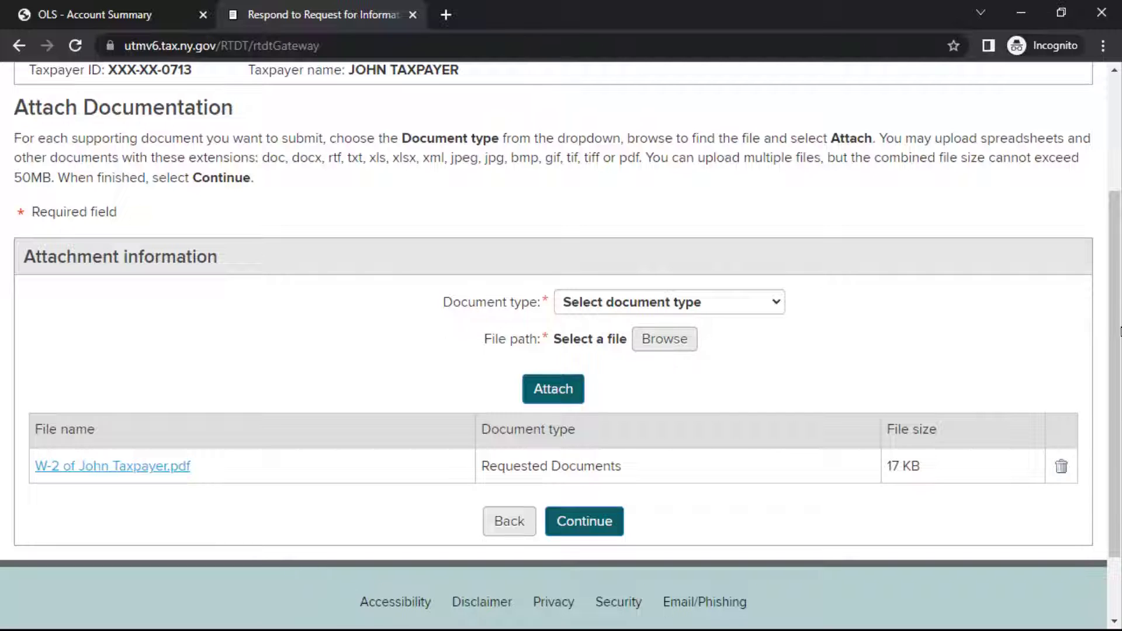
pyautogui.click(587, 521)
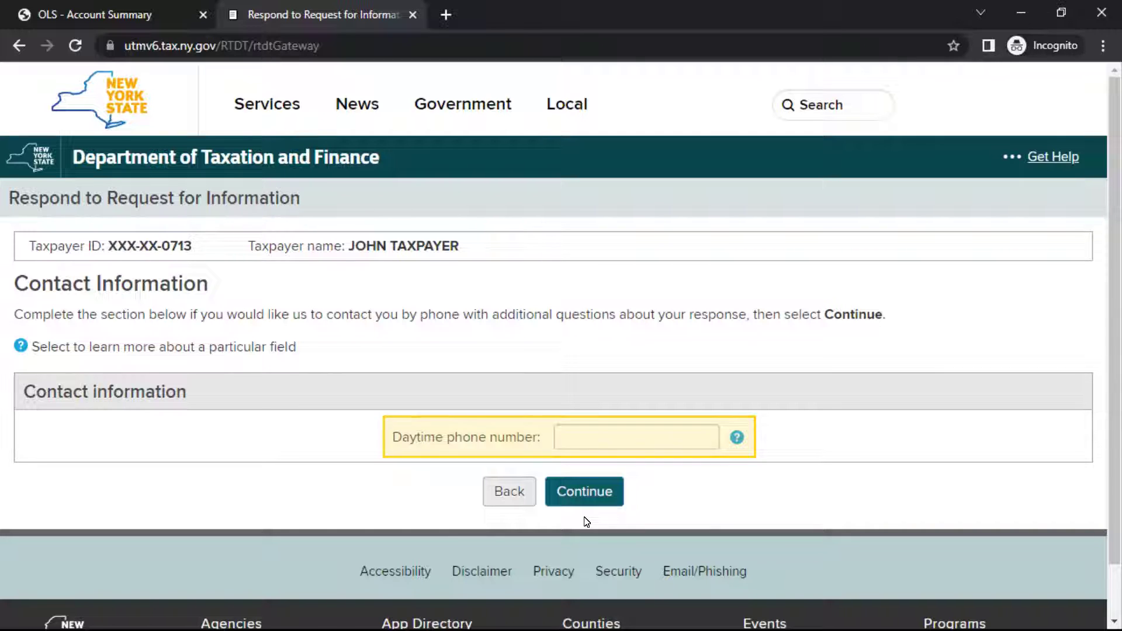
pyautogui.click(711, 437)
pyautogui.write('51')
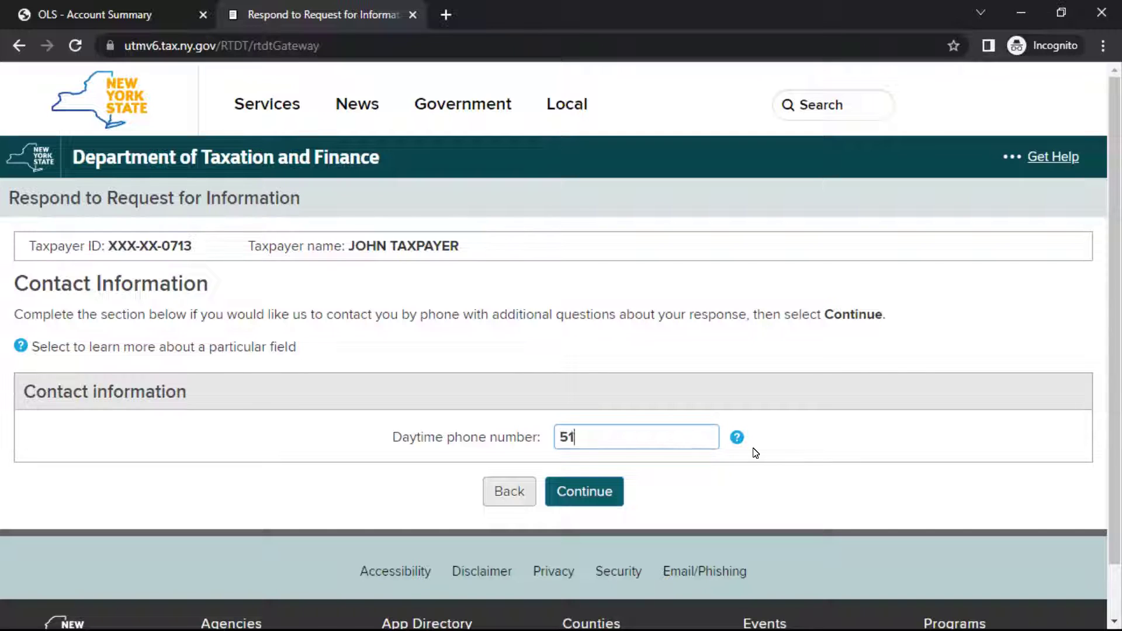
pyautogui.write('81234567')
# Step: Review the Review and Verify summary: W-2 attachment, phone number and eSignature statement
pyautogui.click(584, 491)
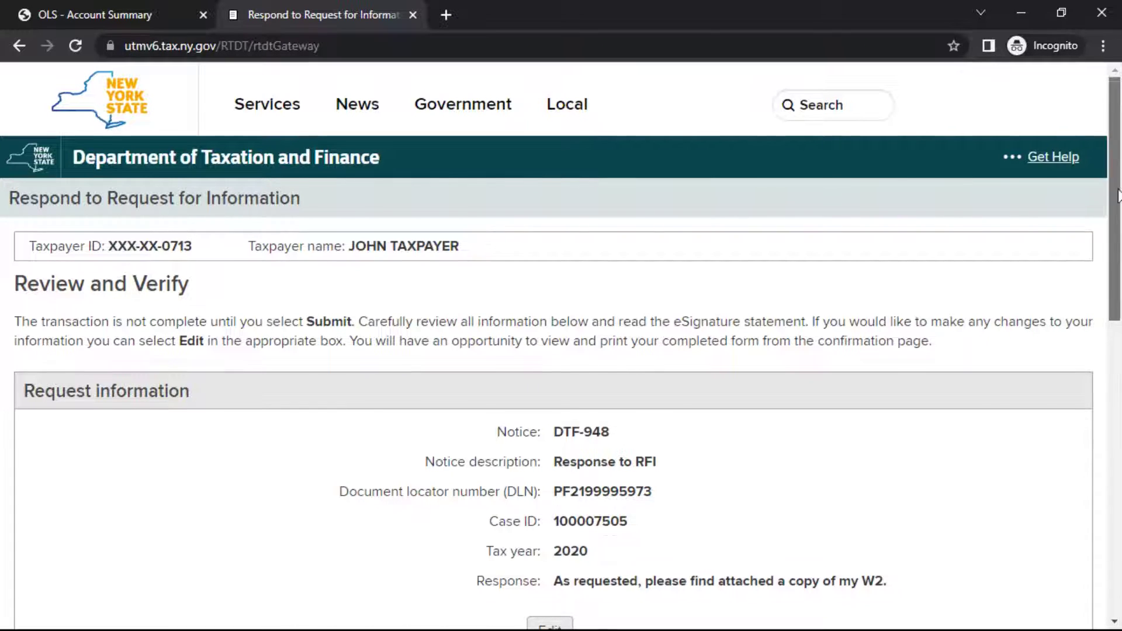
pyautogui.moveTo(1115, 175); pyautogui.dragTo(1120, 252)
pyautogui.scroll(-2, 1119, 252)
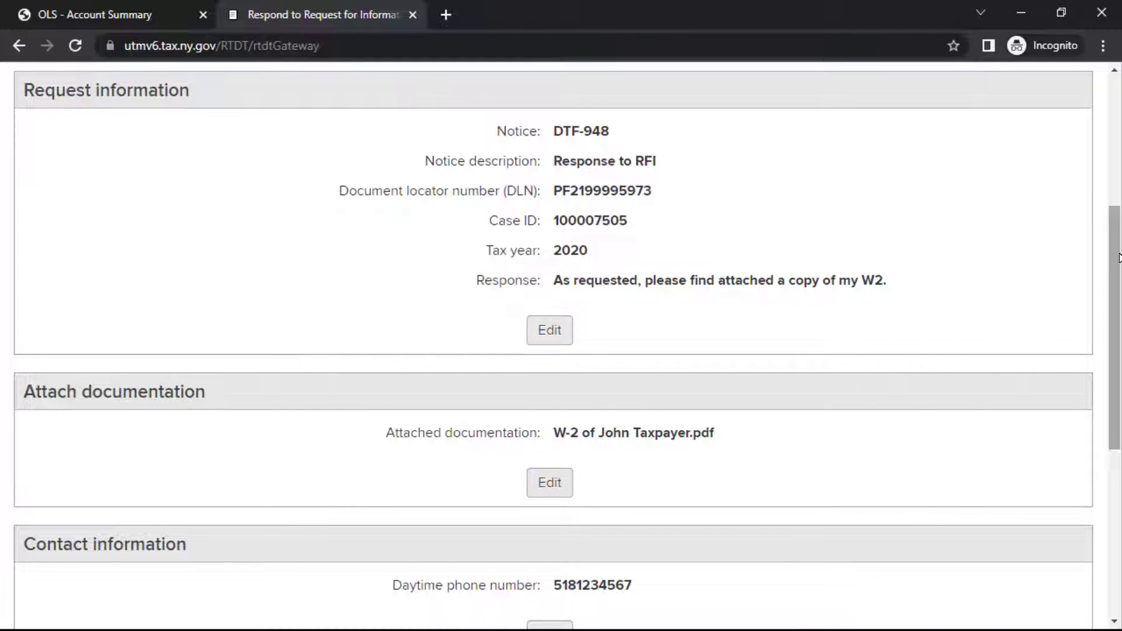
pyautogui.moveTo(1120, 257); pyautogui.dragTo(1119, 396)
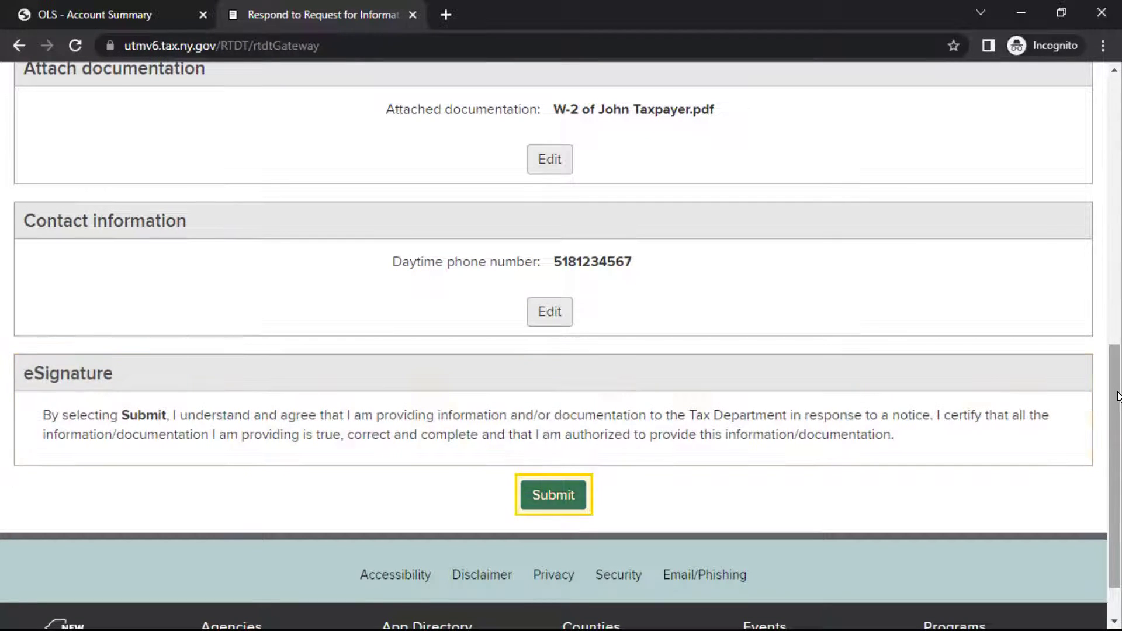
pyautogui.click(554, 491)
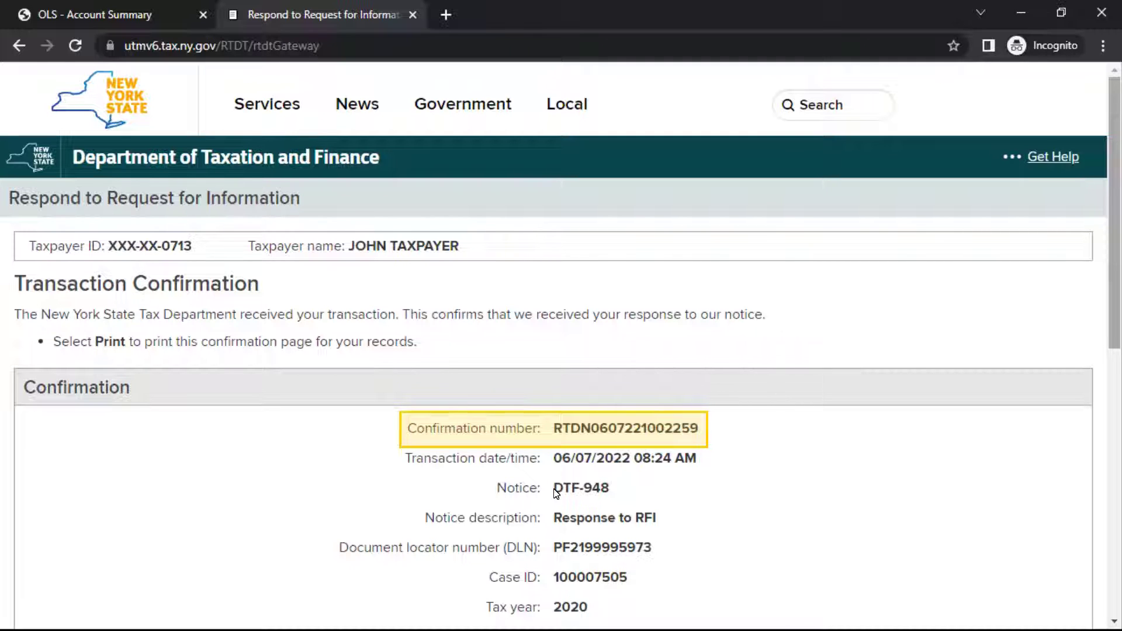
pyautogui.moveTo(1117, 127); pyautogui.dragTo(1121, 358)
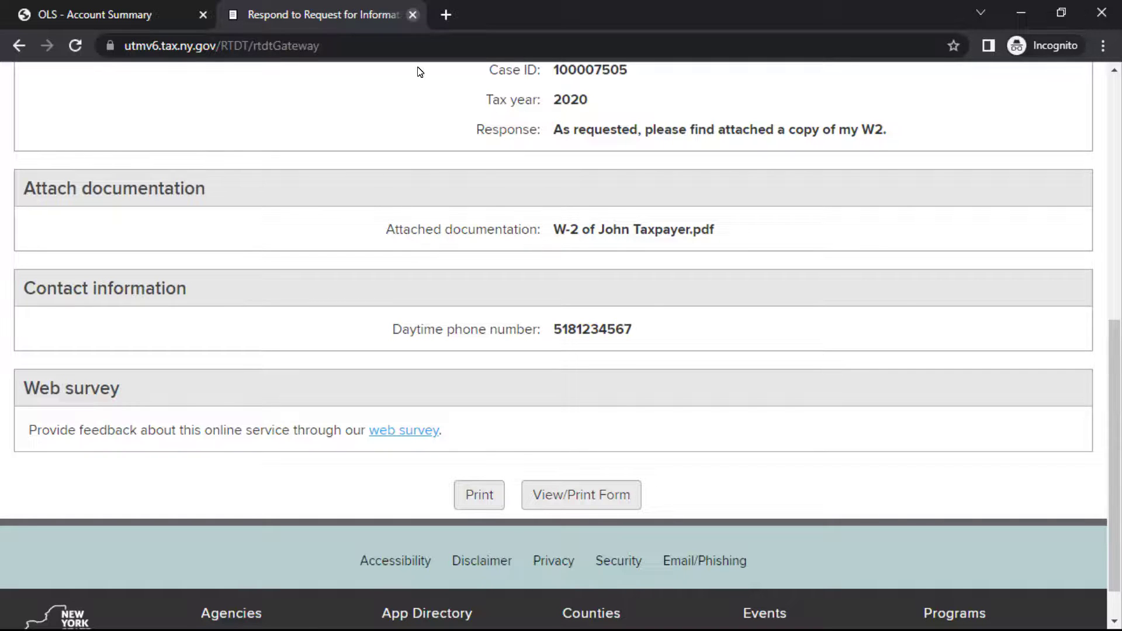
pyautogui.click(413, 15)
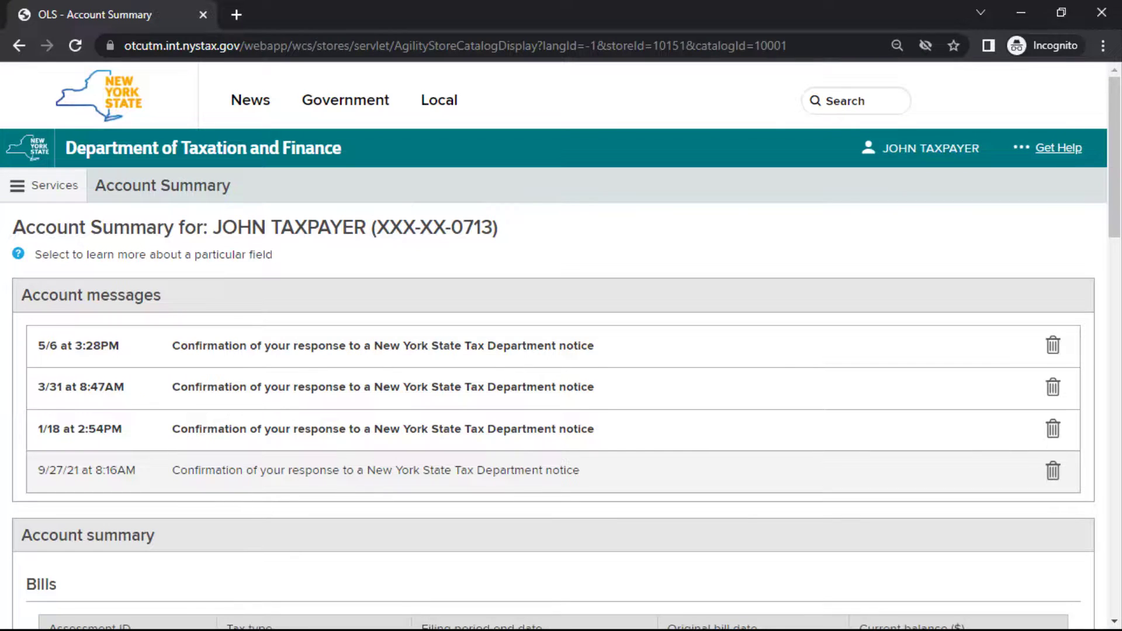